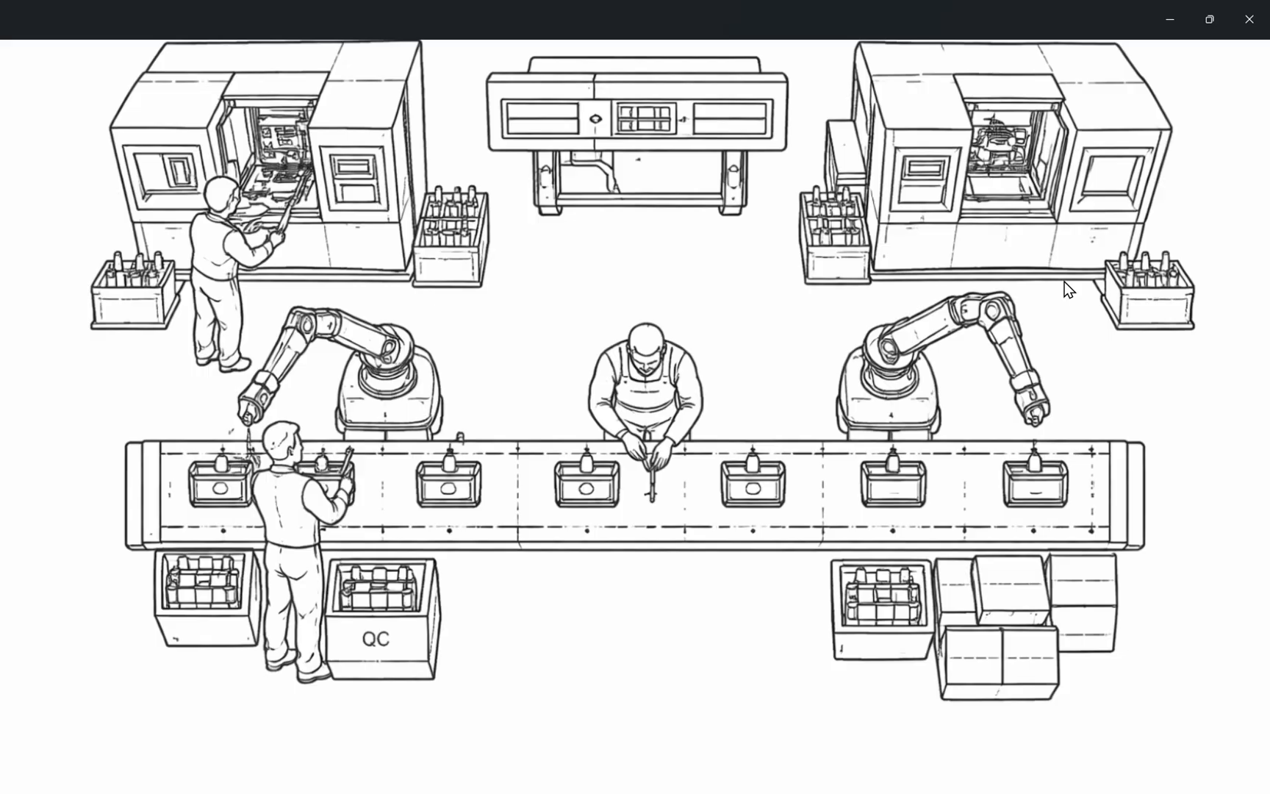
Step: Close the Semi-automatic lines.png image and review the pre-assembly station's action list in Kaizen Copilot
left_click(1246, 32)
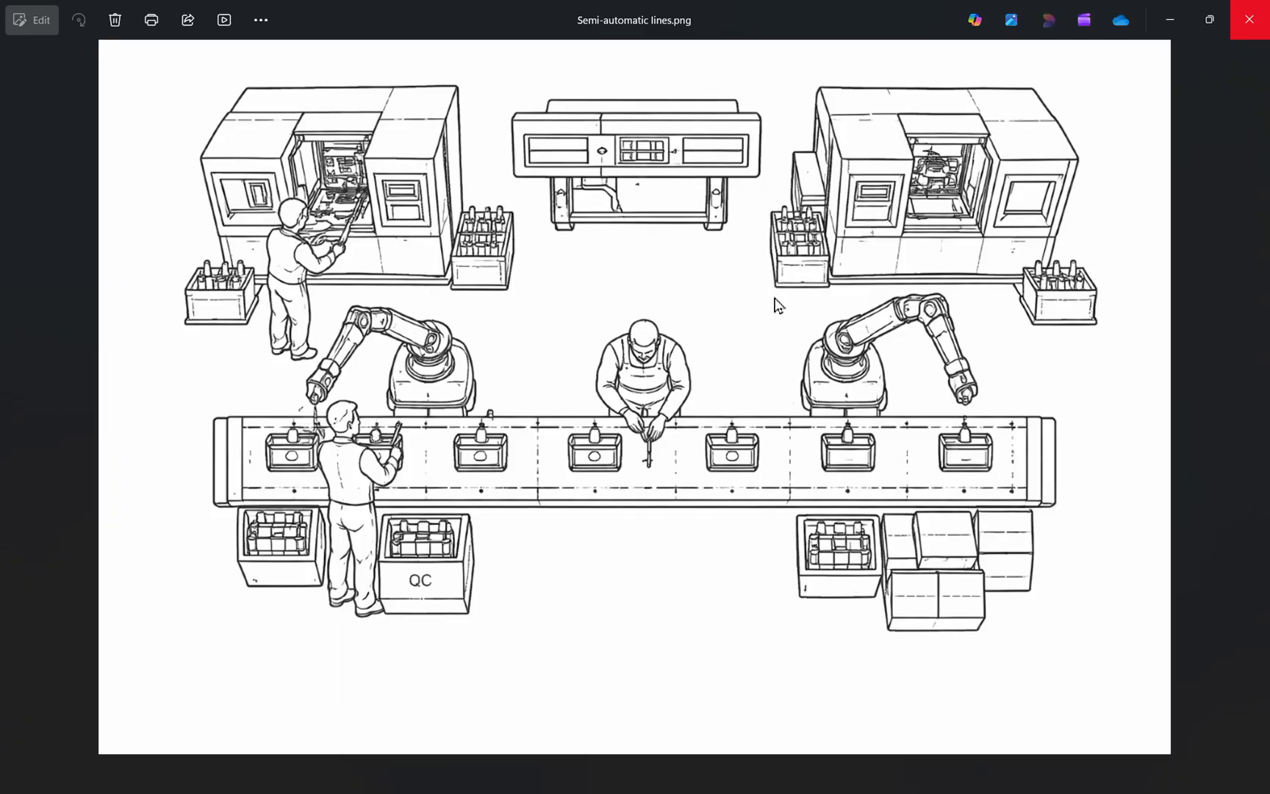
left_click(1249, 19)
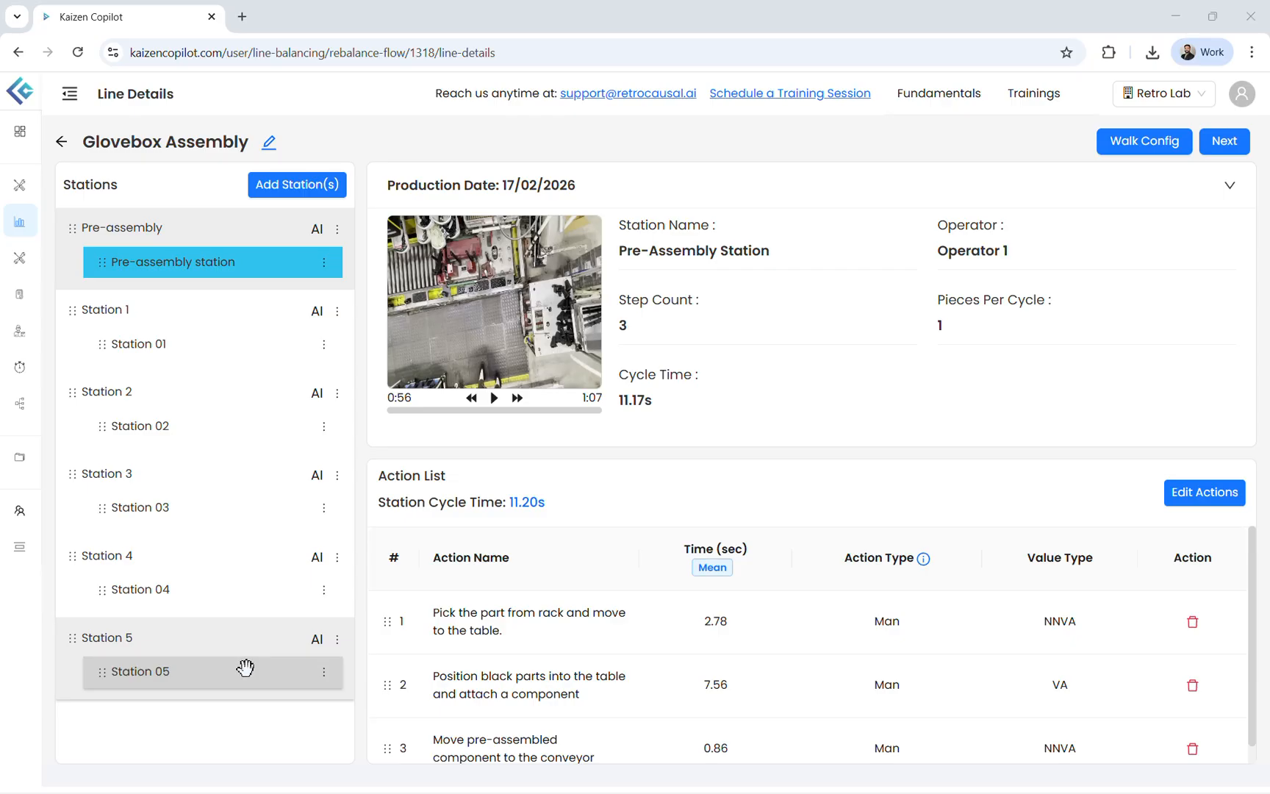
scroll(739, 614, "down", 1)
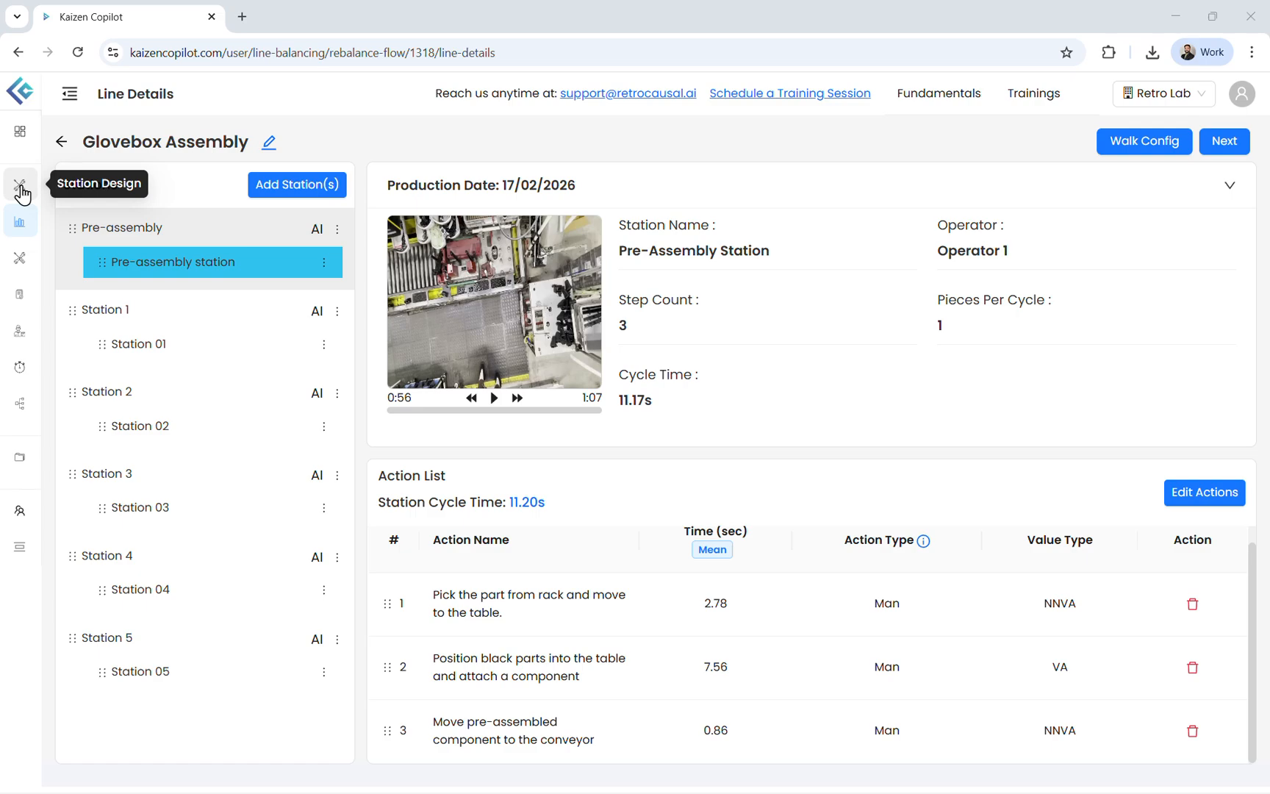
Step: Inspect the new station form with the Station Design Import technique, closing it without adding a station
left_click(285, 183)
left_click(301, 342)
left_click(271, 360)
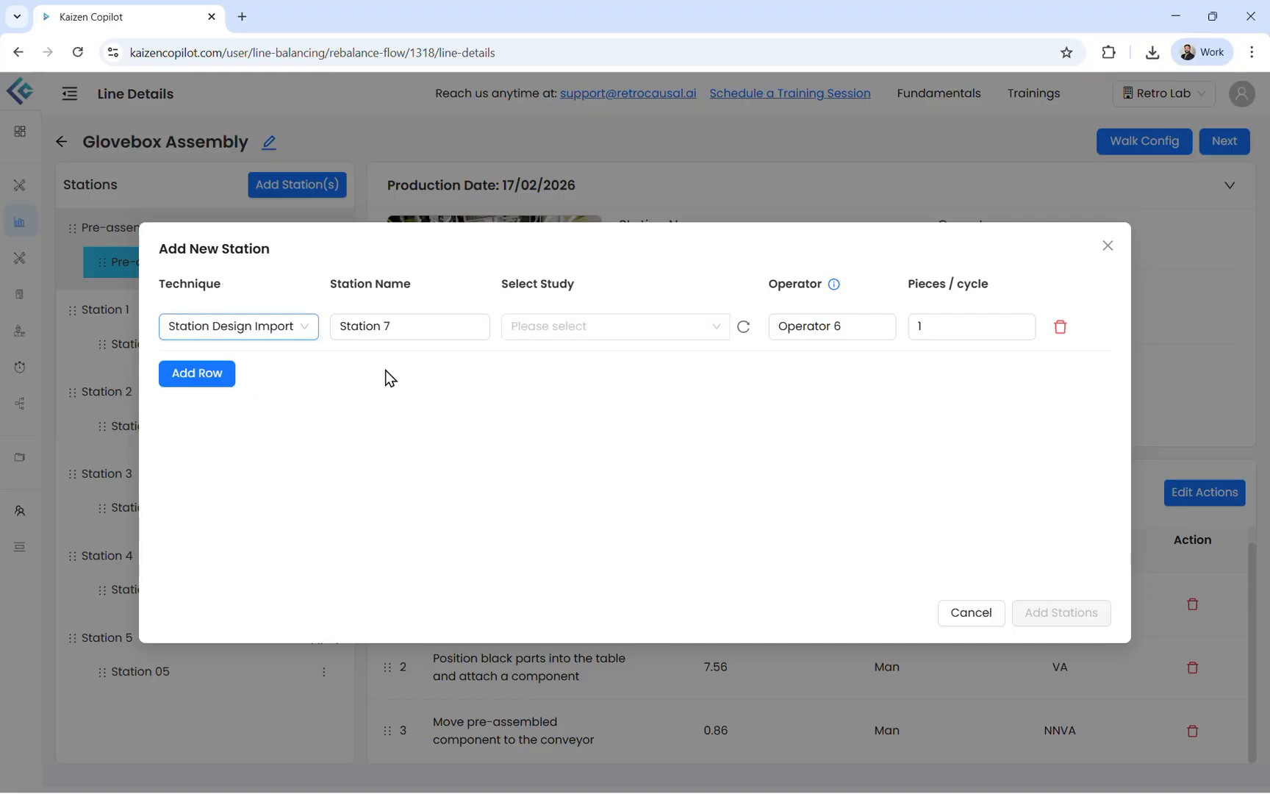
left_click(1108, 246)
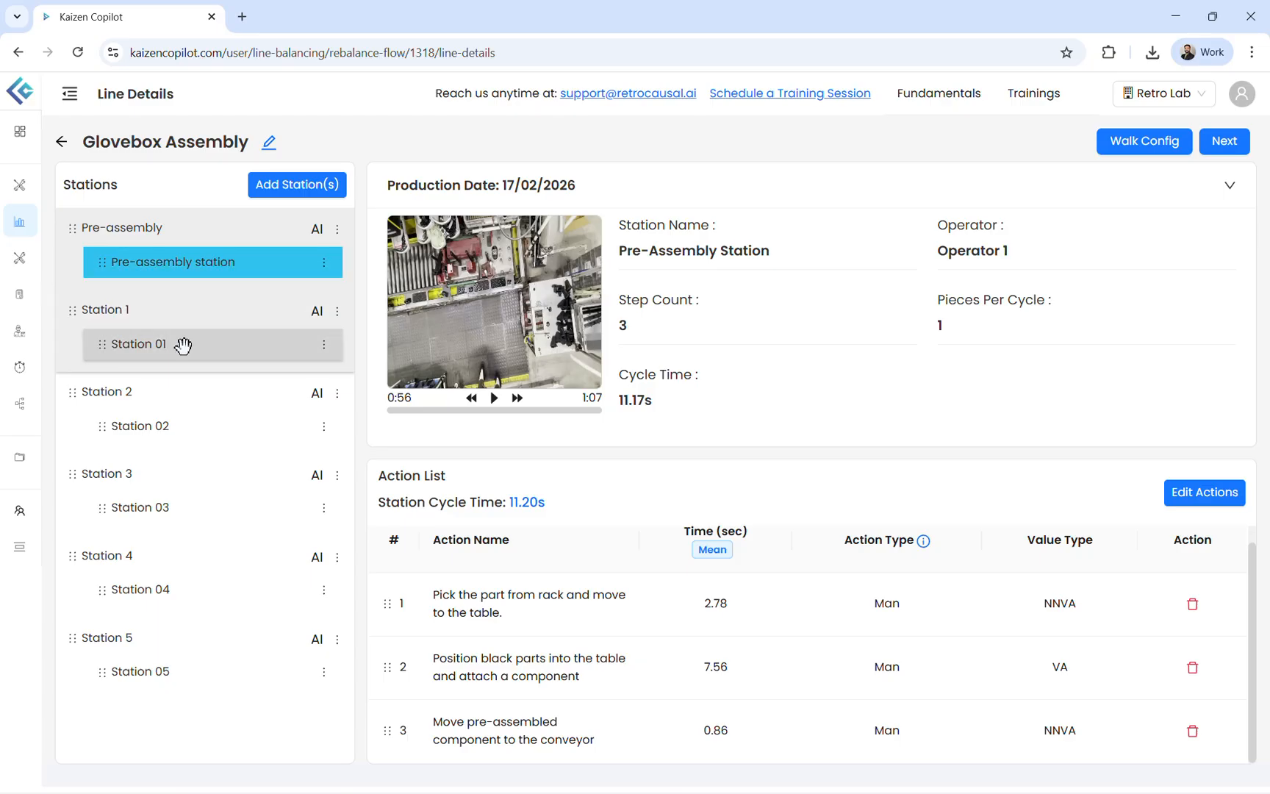
Step: Inspect the pre-assembly station's editable study details, including its operator, and close them without changes
left_click(322, 266)
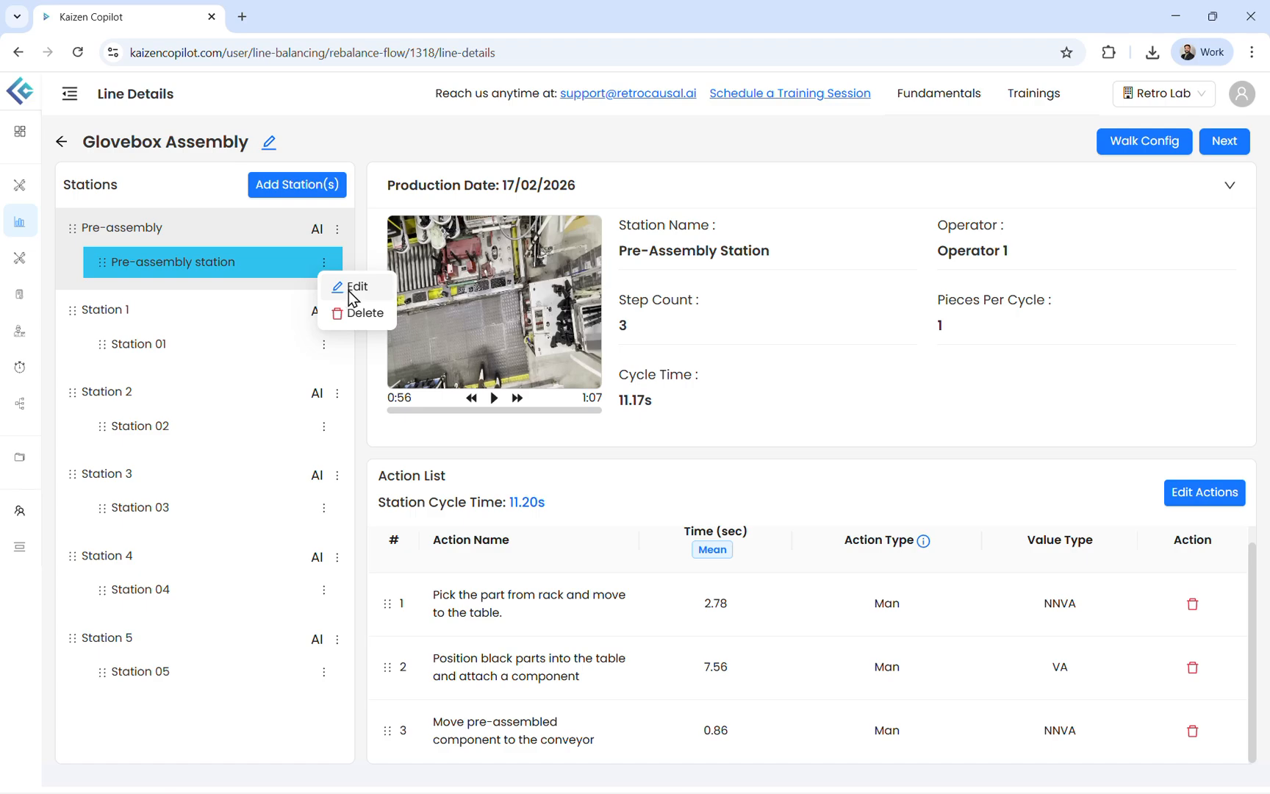
left_click(350, 288)
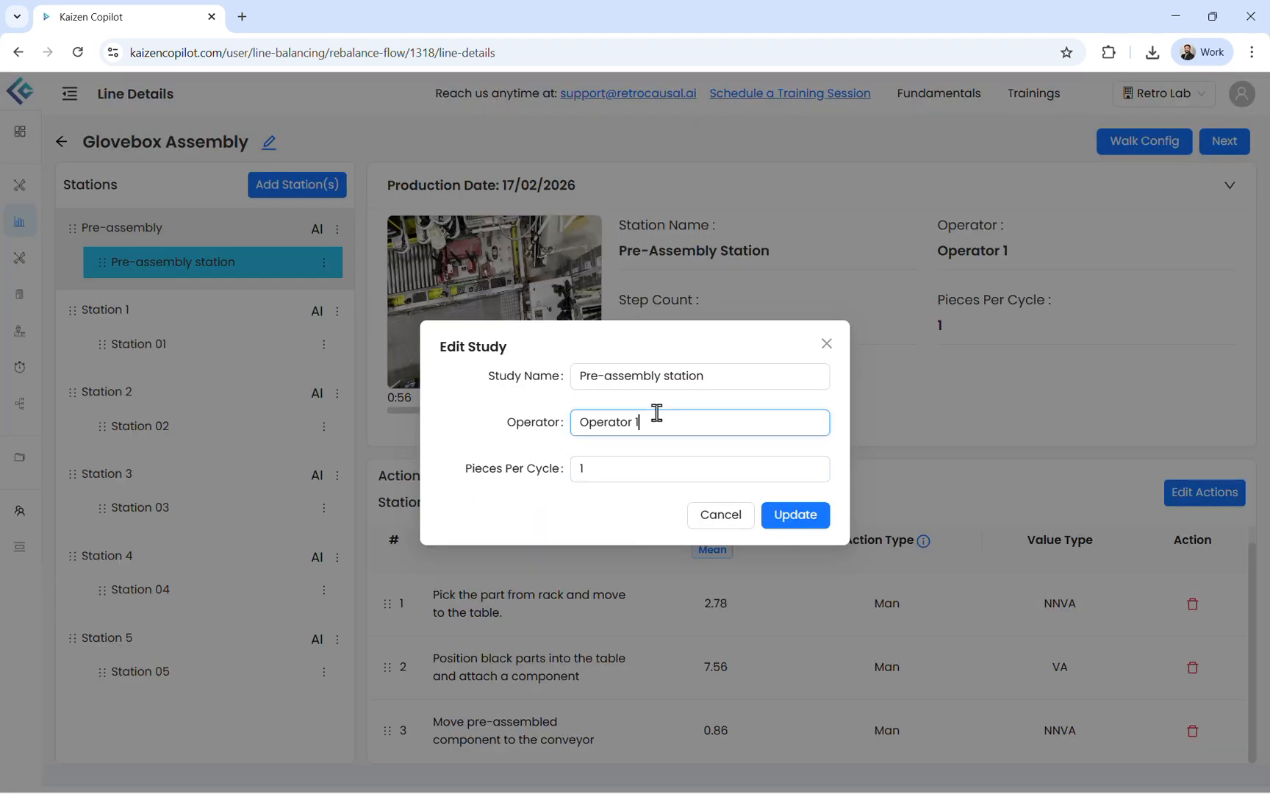
left_click(826, 344)
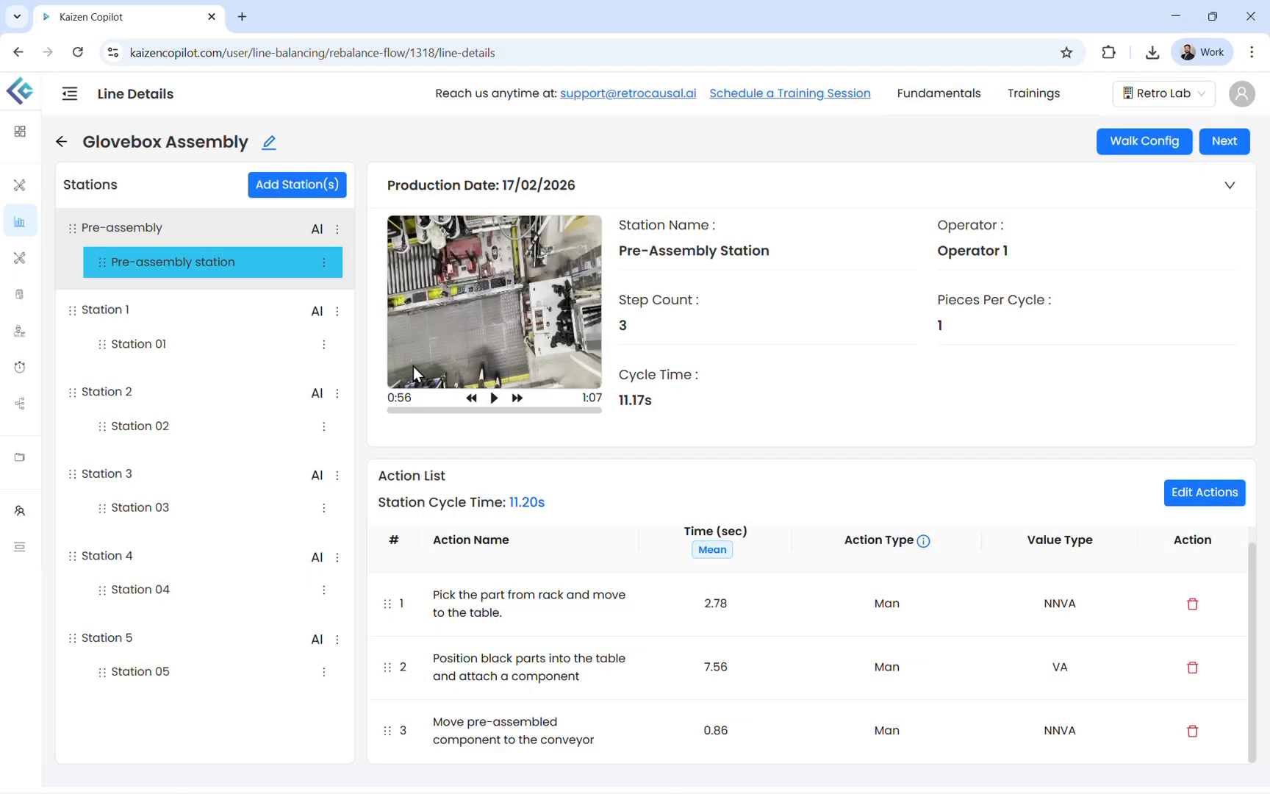
Step: Check the operator entry in Station 01's study details and cancel the edit
left_click(325, 347)
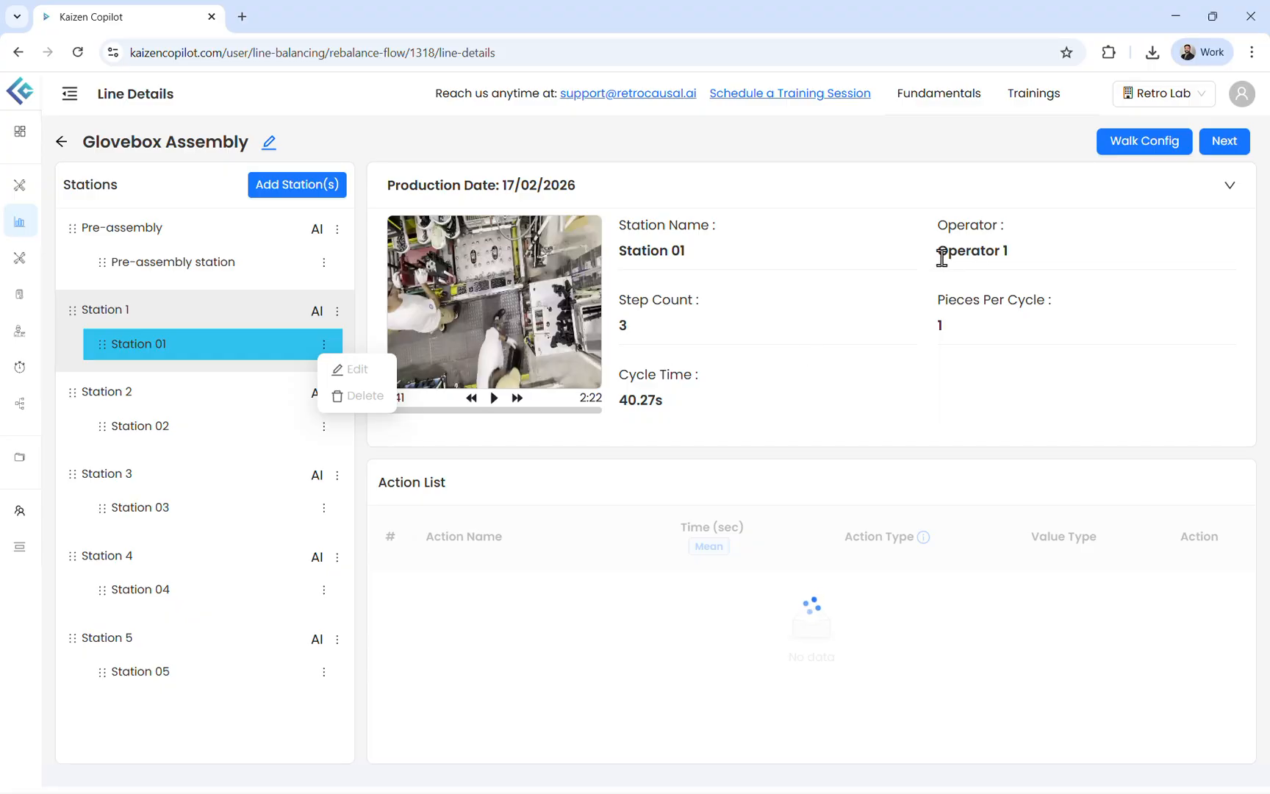
left_click(336, 375)
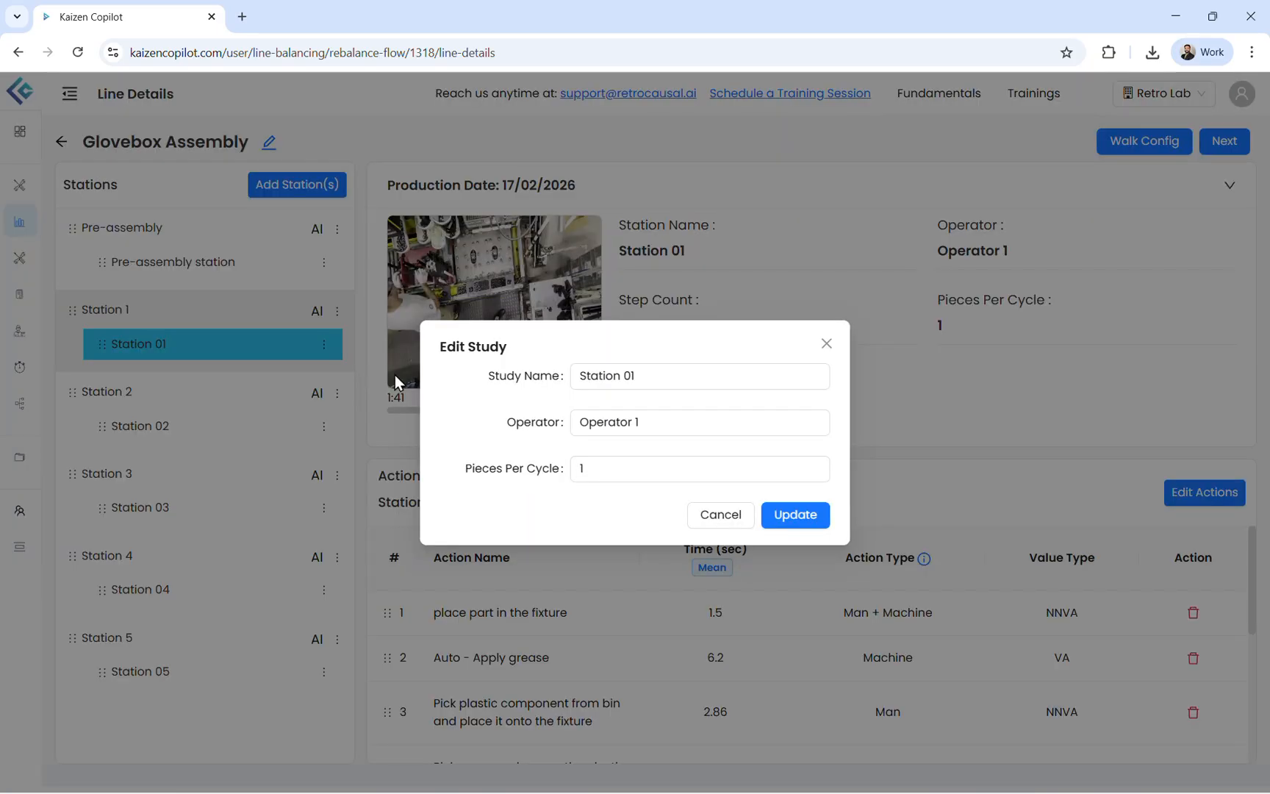
left_click(654, 430)
left_click_drag(654, 429, 581, 429)
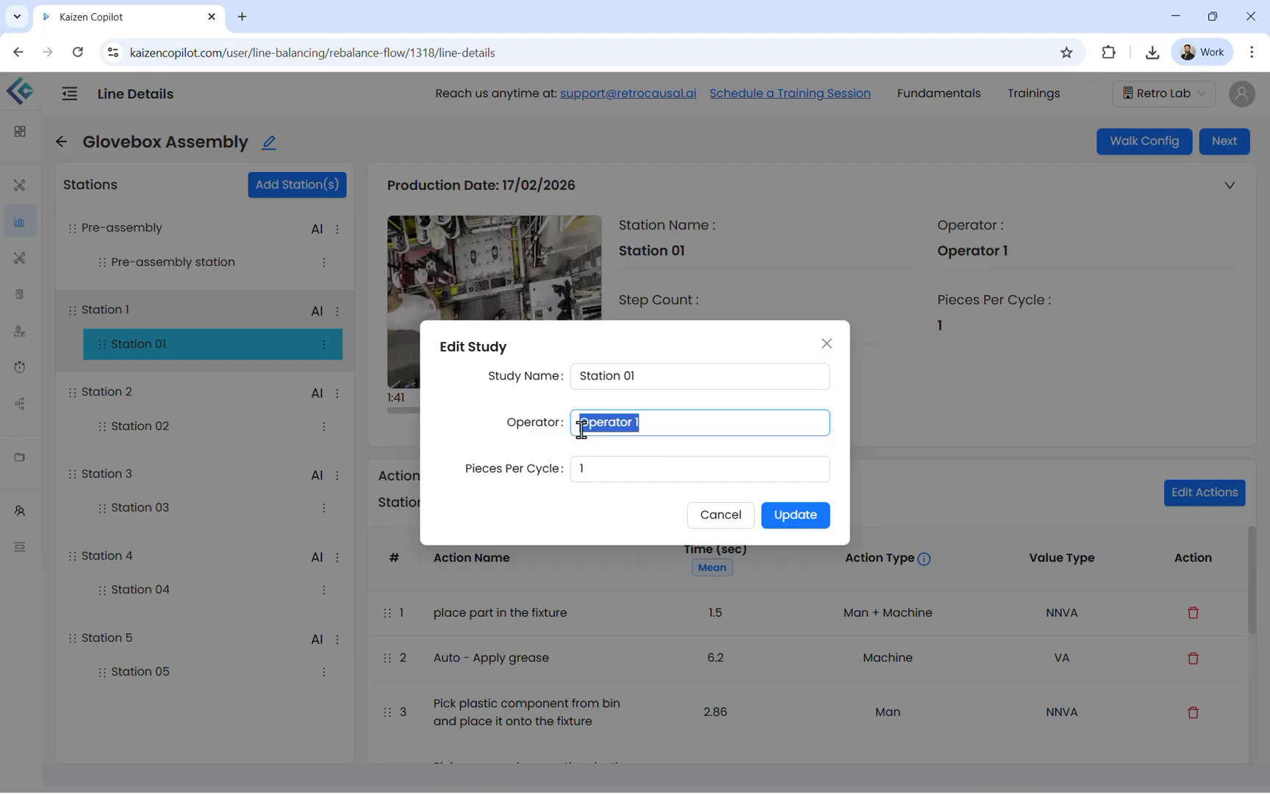
left_click(644, 422)
left_click(709, 516)
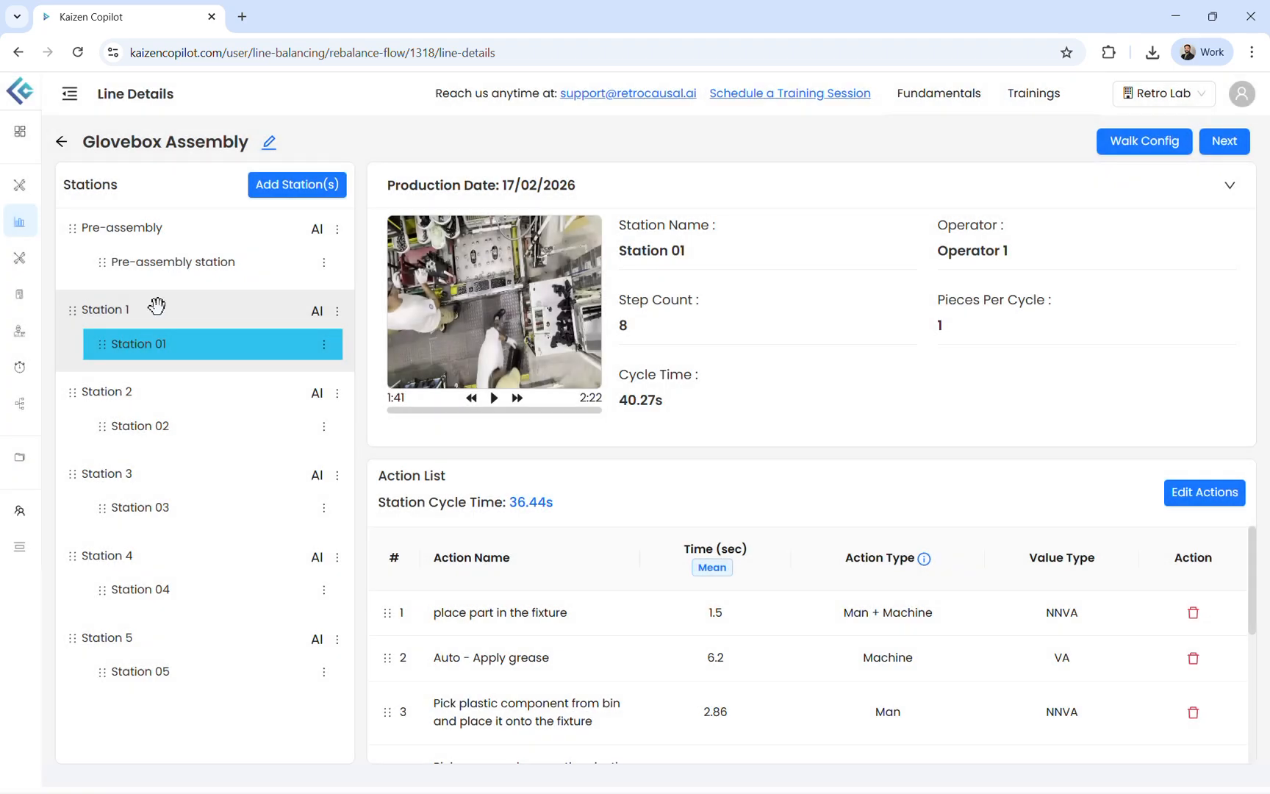
Step: Examine the action type choices in Station 01's editable action list and the action types assigned in Station 05
scroll(900, 666, "down", 1)
scroll(1091, 536, "up", 1)
left_click(1207, 497)
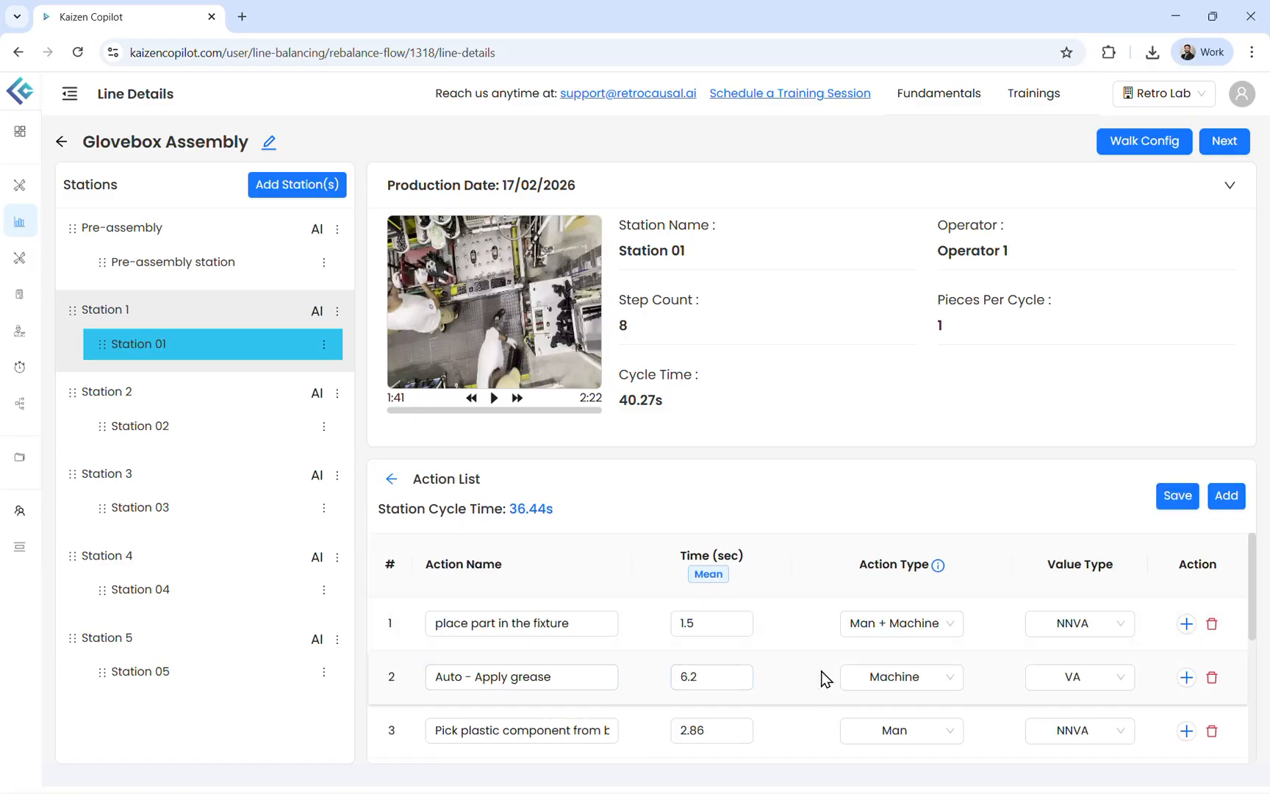
left_click(874, 677)
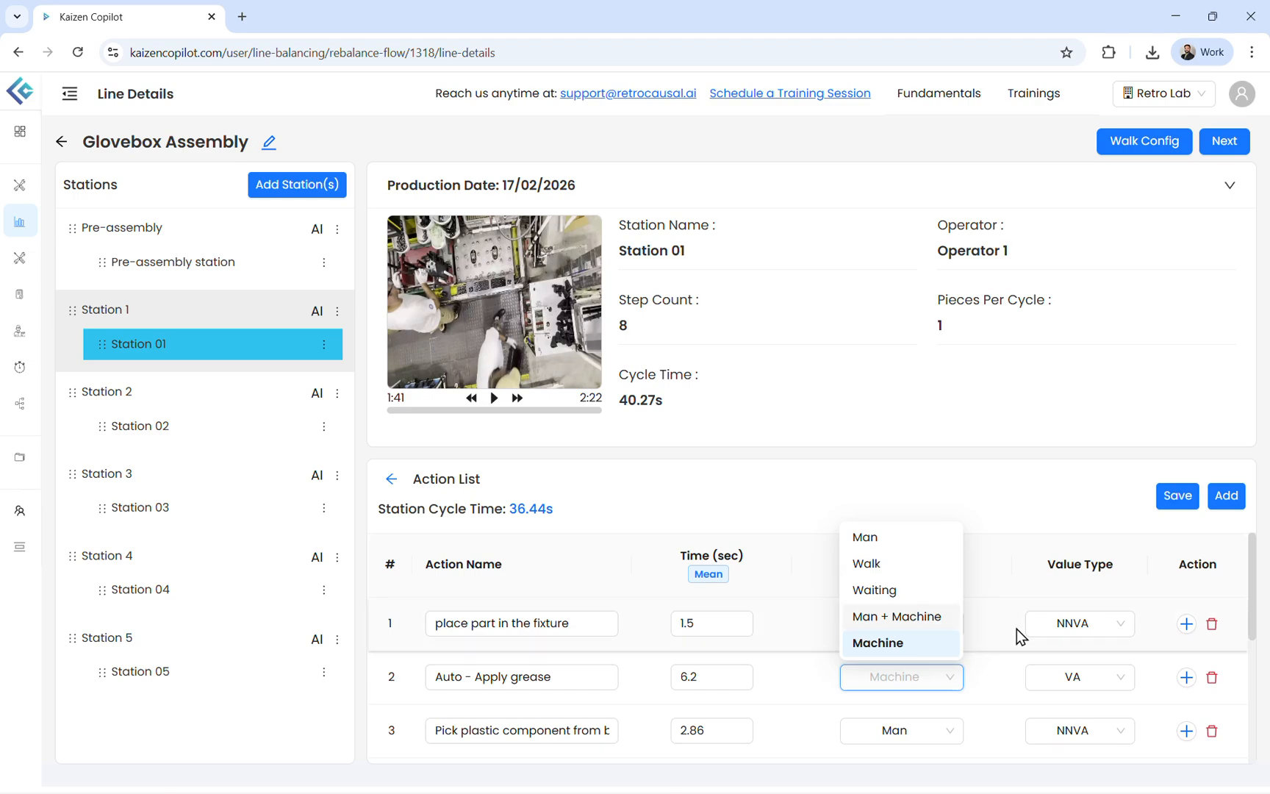
left_click(968, 646)
scroll(969, 651, "down", 3)
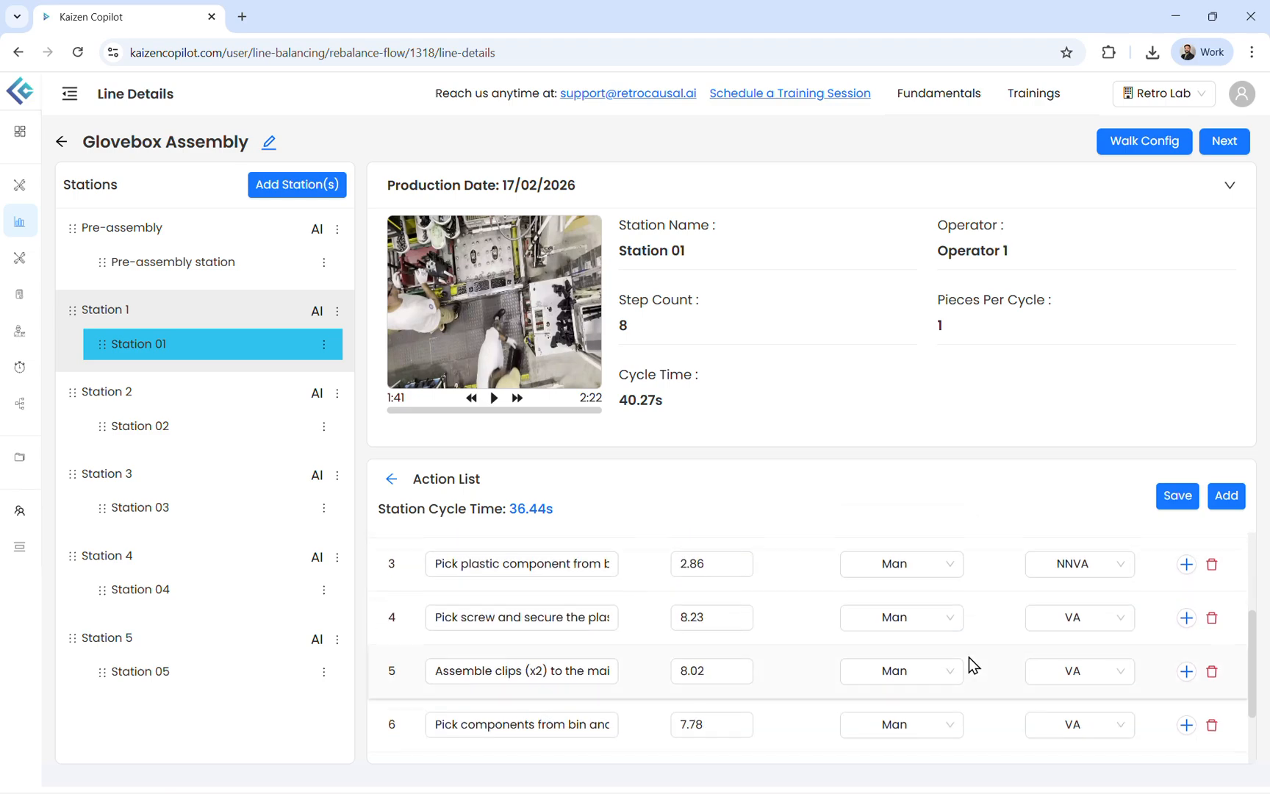
scroll(968, 657, "down", 2)
scroll(968, 657, "up", 5)
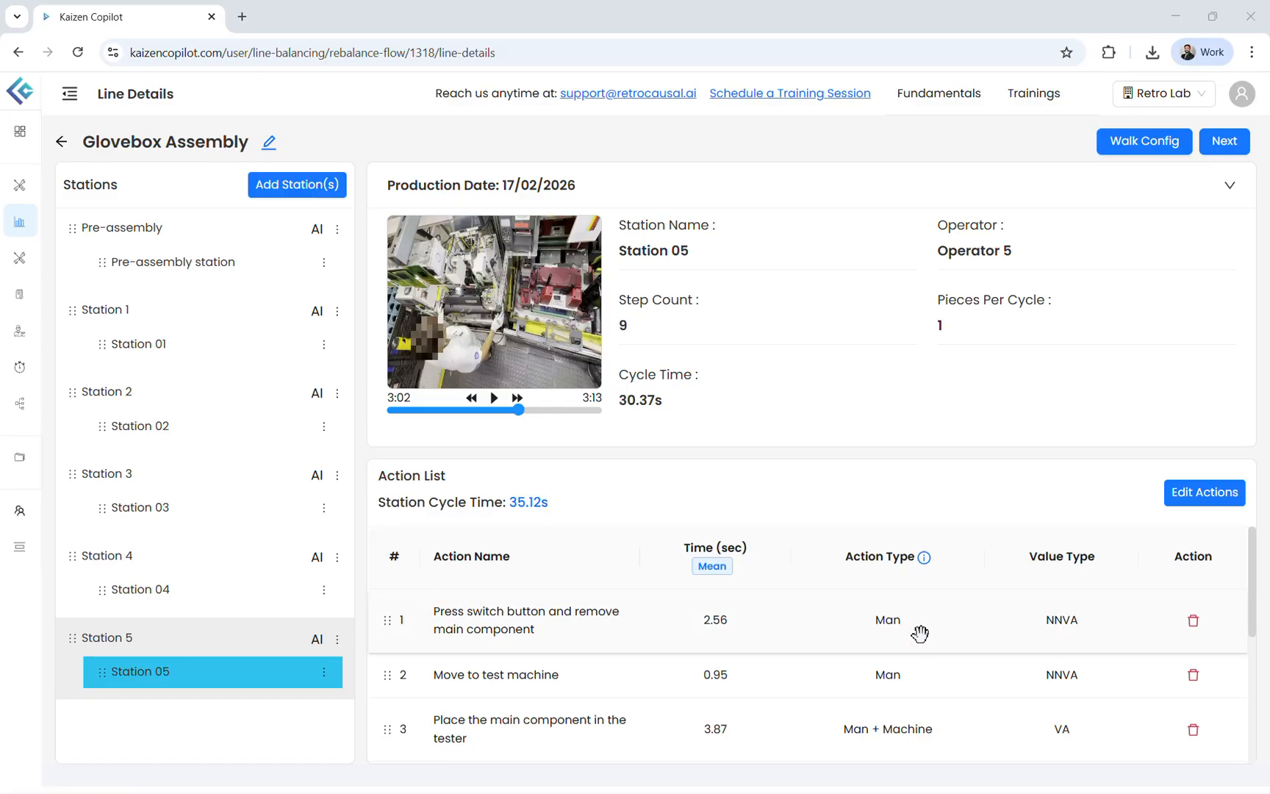
scroll(910, 674, "down", 1)
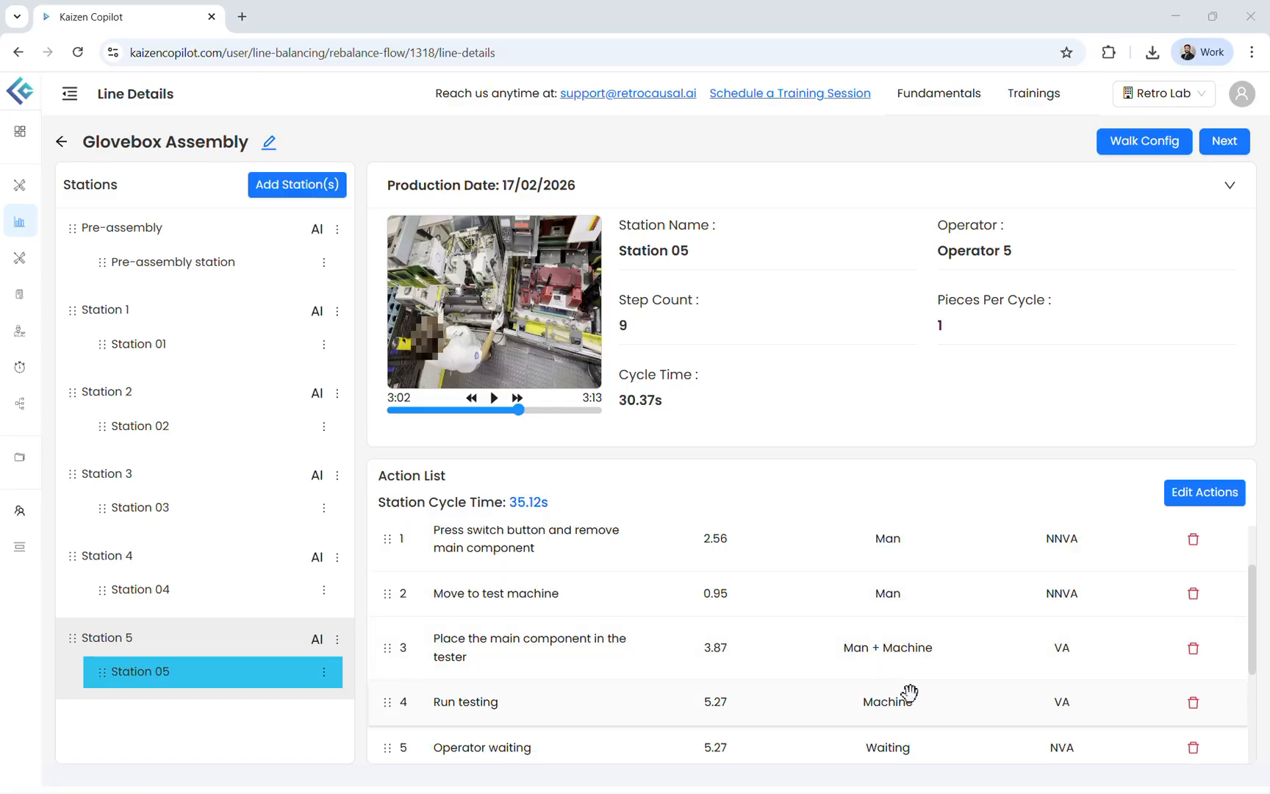
scroll(917, 647, "up", 1)
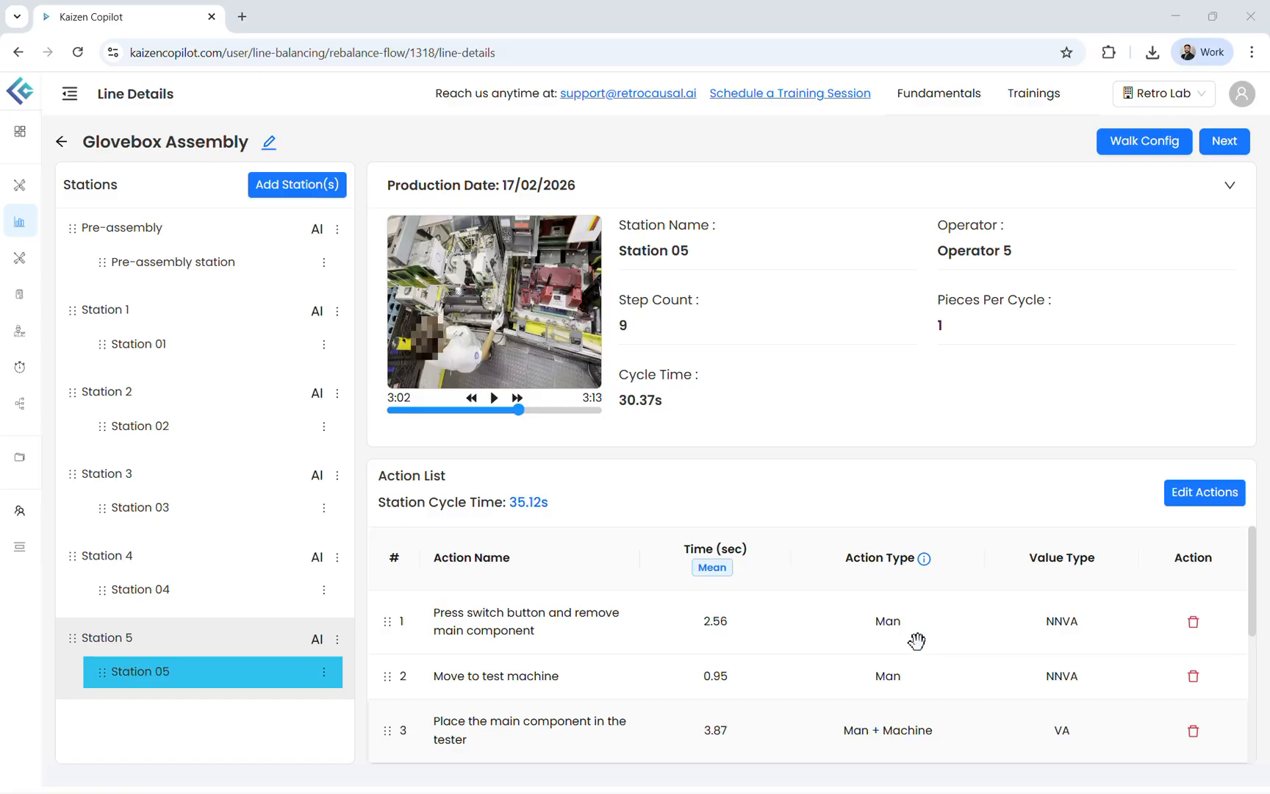
Step: Review the walk time per meter and the full station distance matrix in Walk Configuration, closing it without changes
left_click(1124, 151)
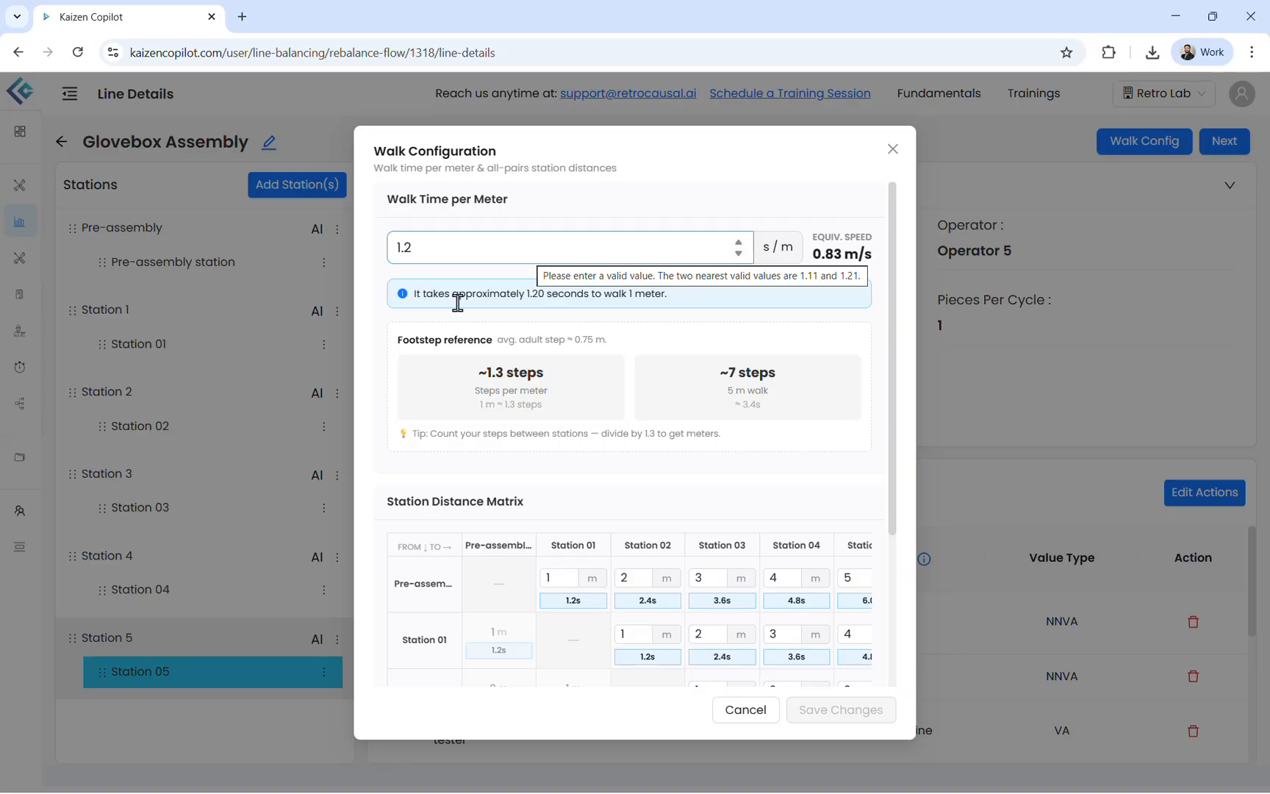
scroll(594, 575, "down", 1)
scroll(594, 576, "down", 3)
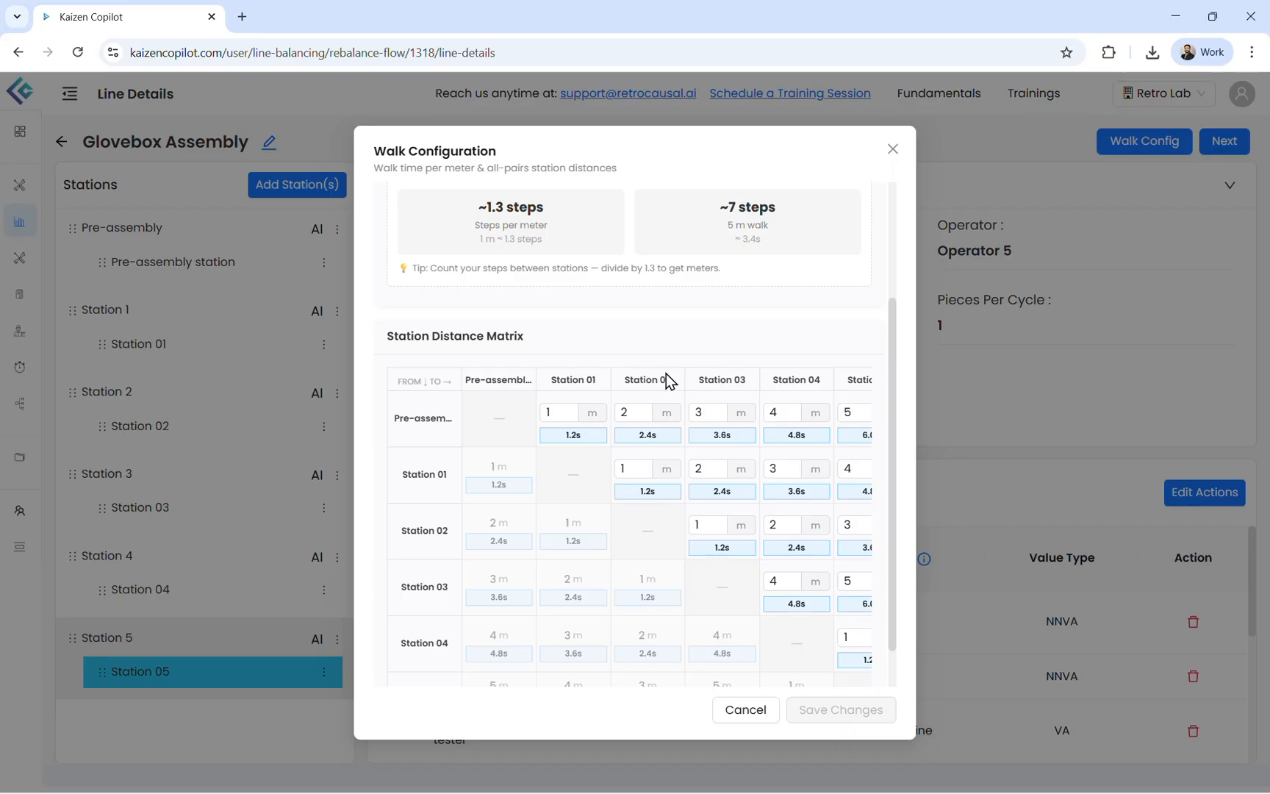
scroll(735, 474, "down", 1)
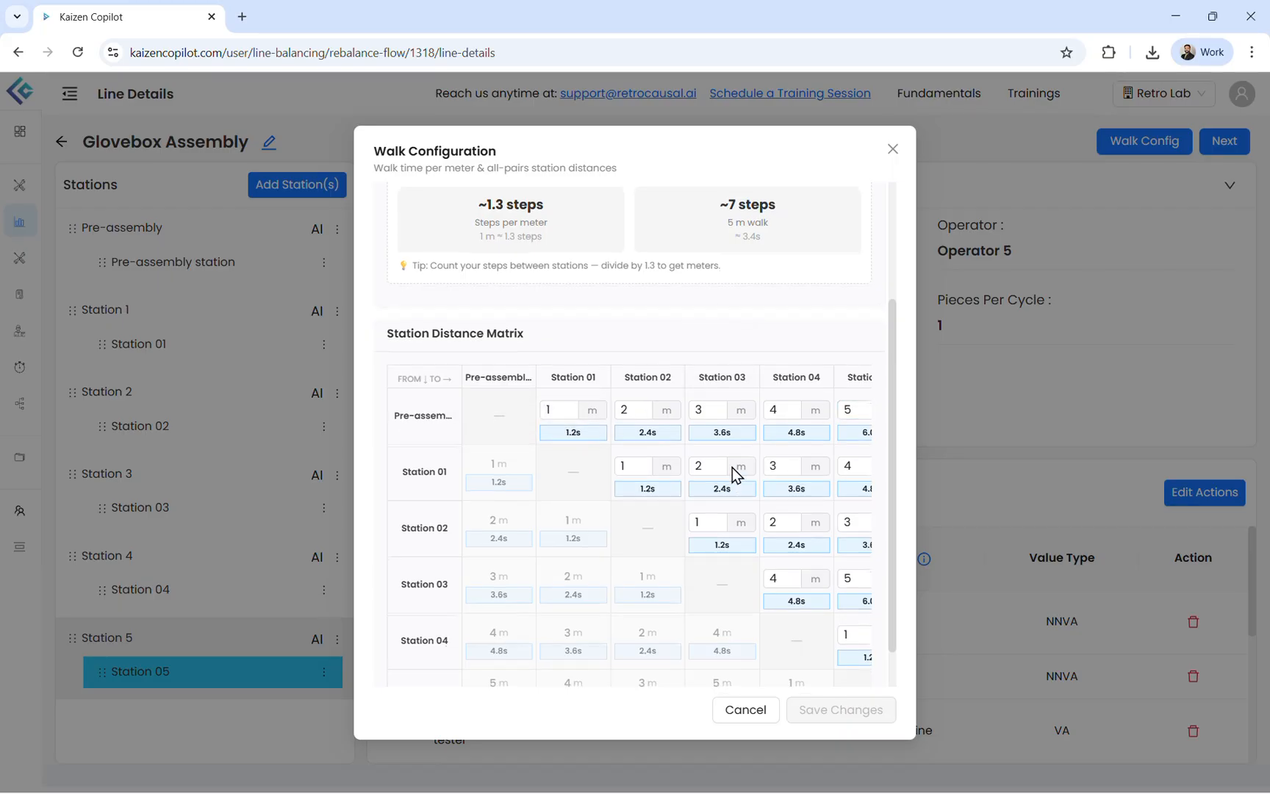
scroll(736, 474, "down", 1)
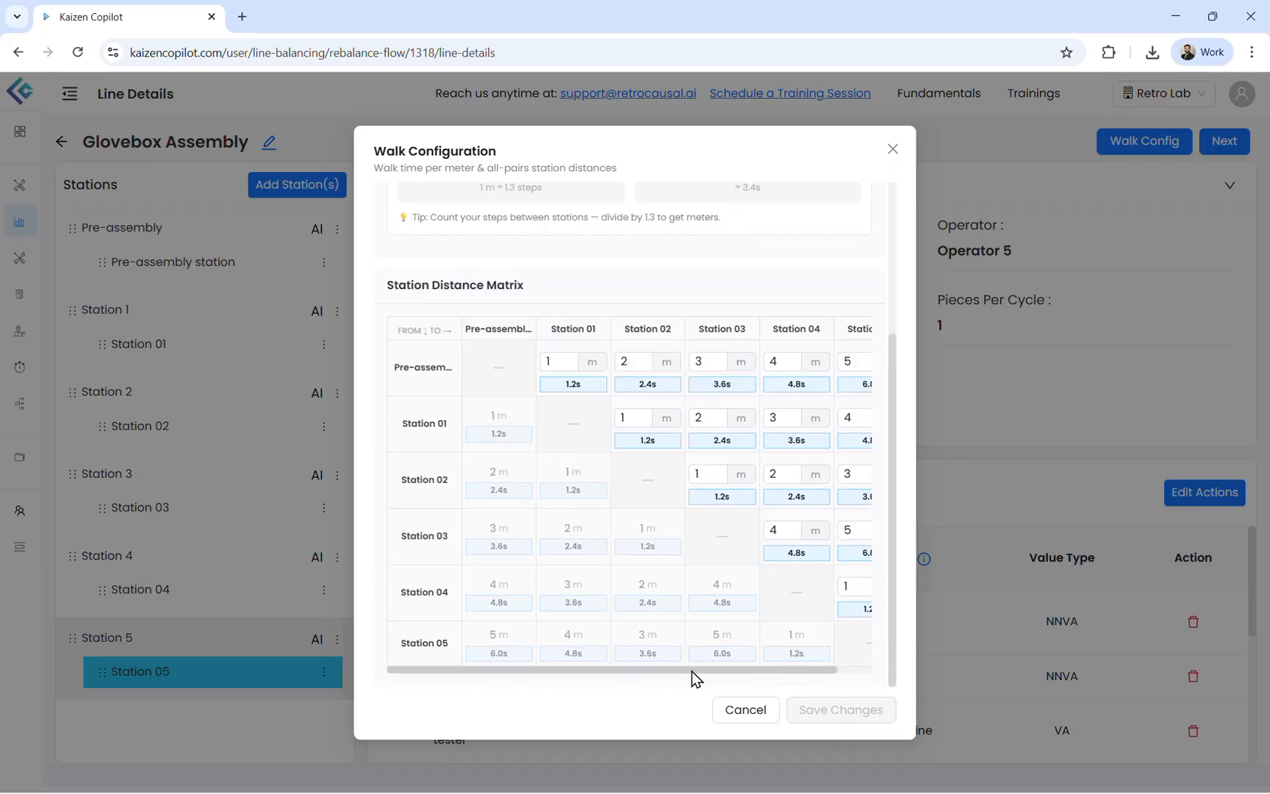
left_click_drag(692, 671, 740, 672)
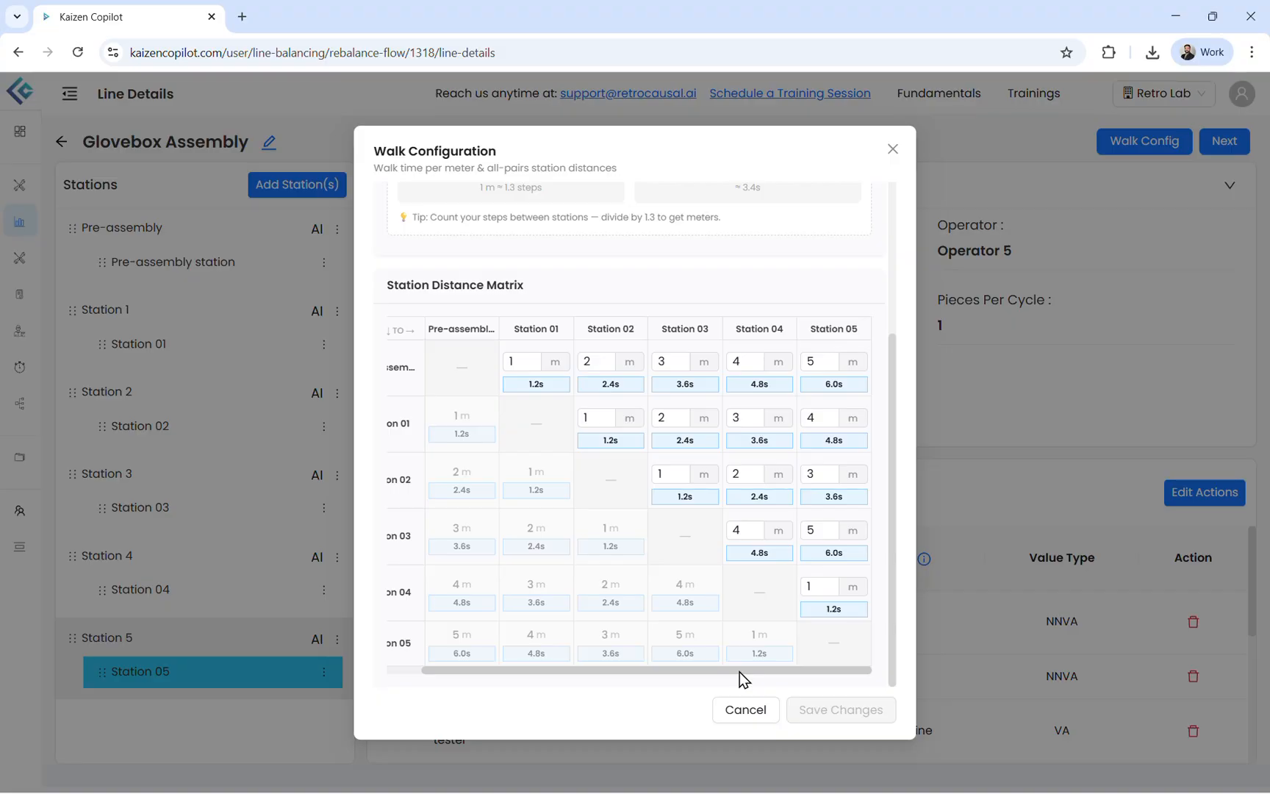
scroll(660, 426, "up", 2)
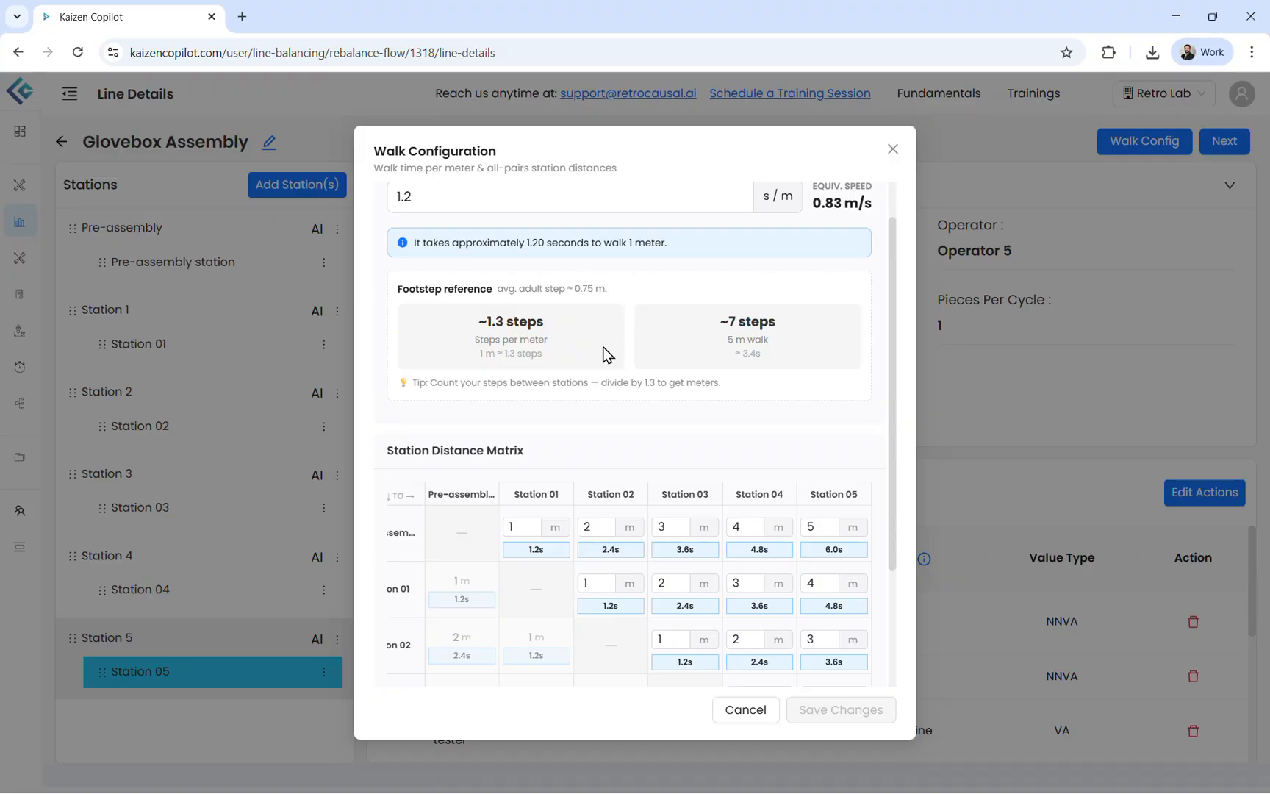
left_click(893, 150)
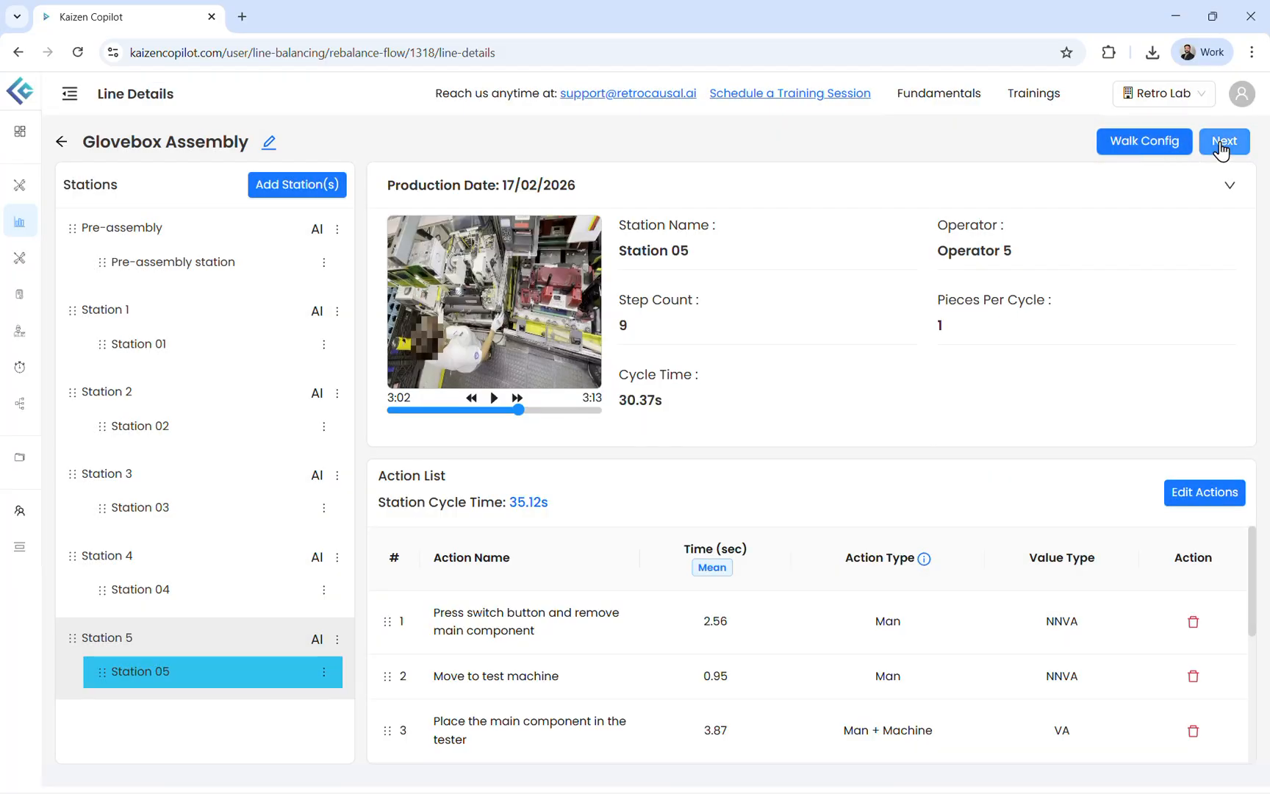
Step: Proceed to the Work Content stage and review the full list of actions and the Predecessor column
left_click(1222, 147)
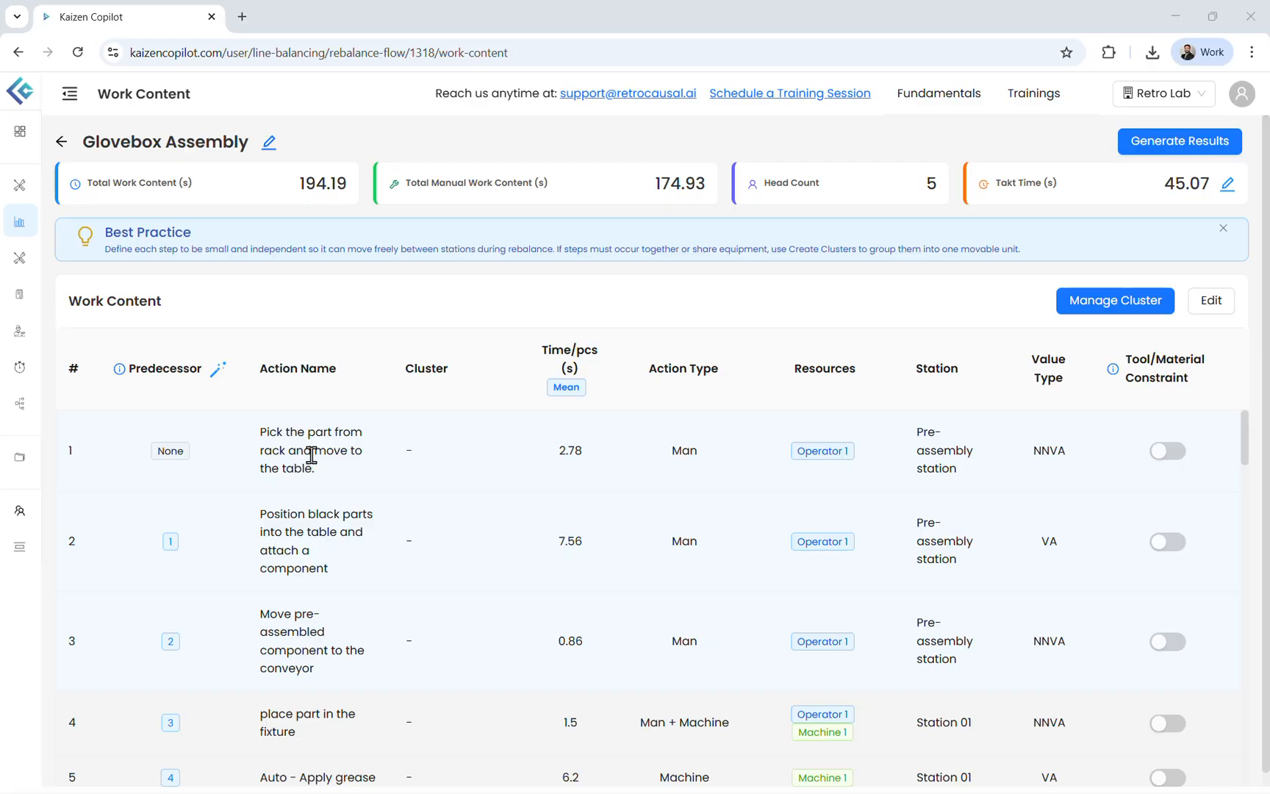
scroll(310, 455, "down", 20)
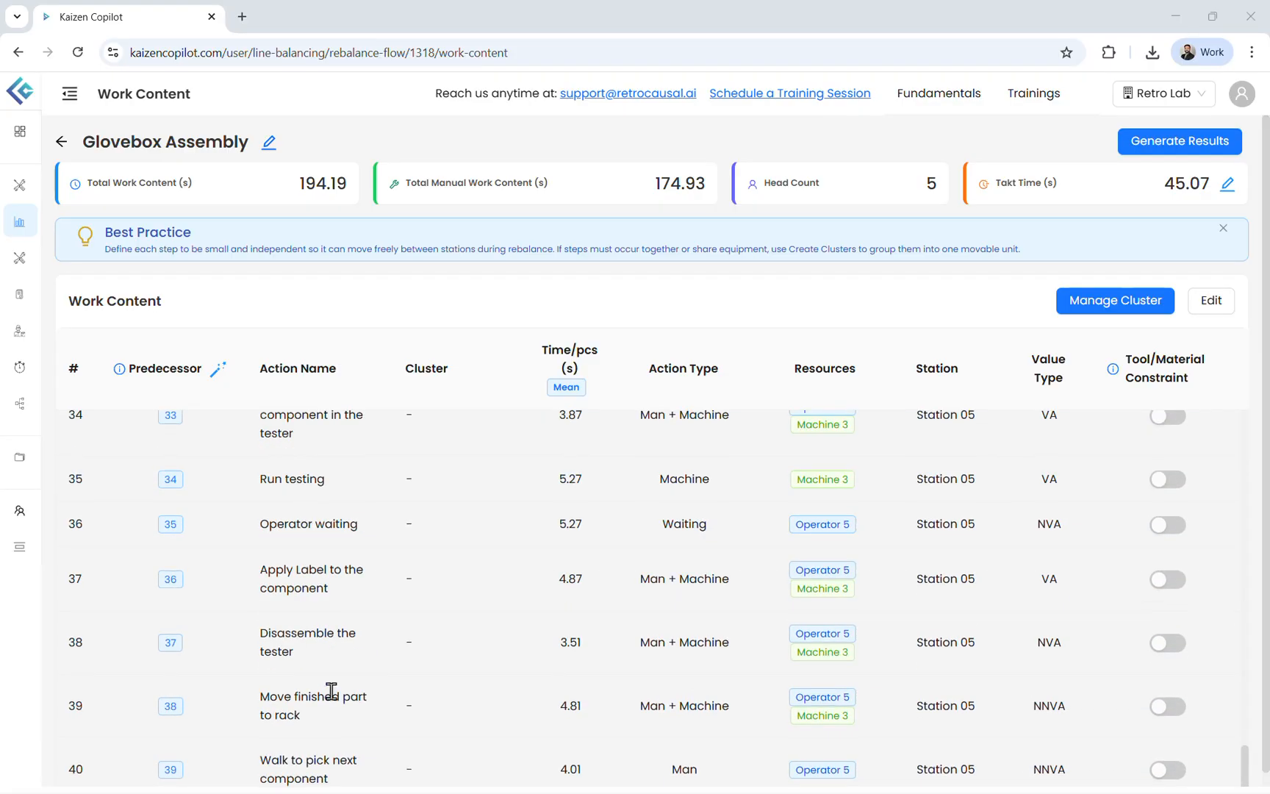
scroll(331, 691, "up", 20)
scroll(332, 690, "up", 5)
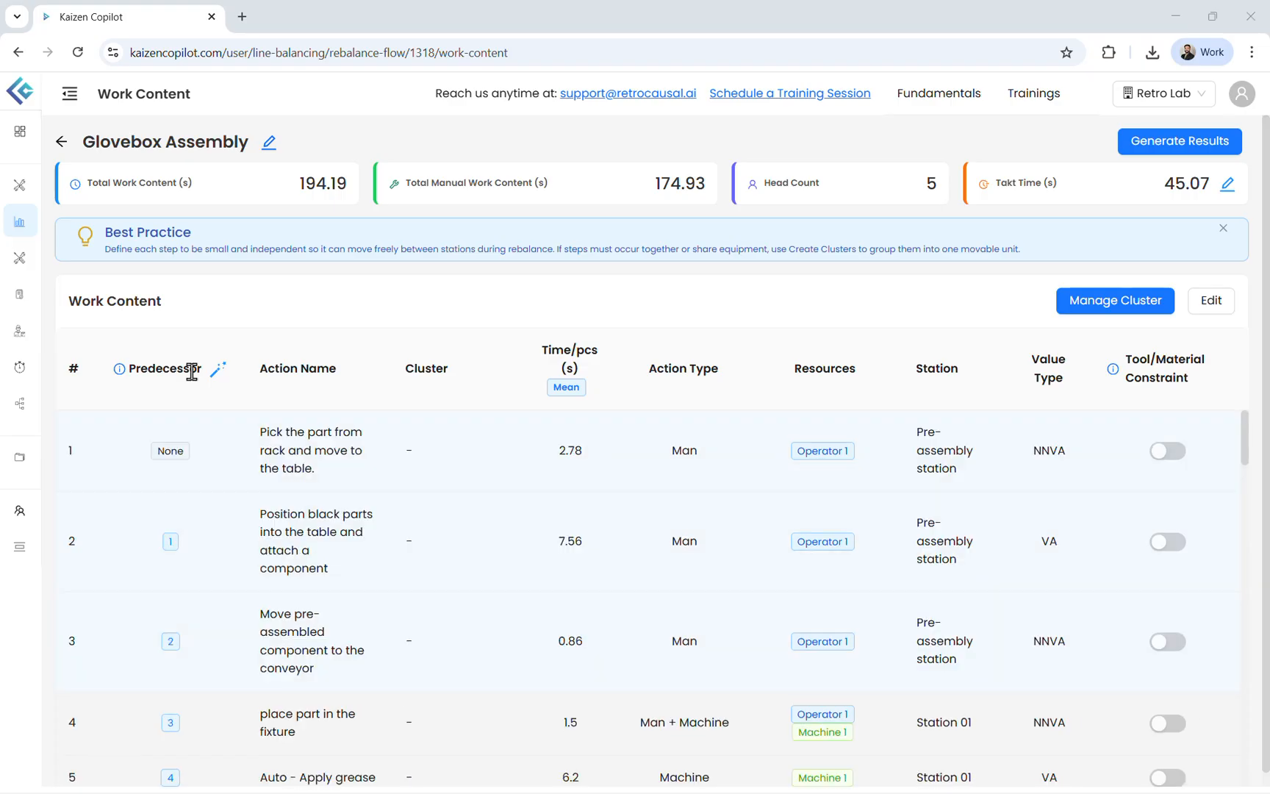
left_click_drag(203, 367, 130, 370)
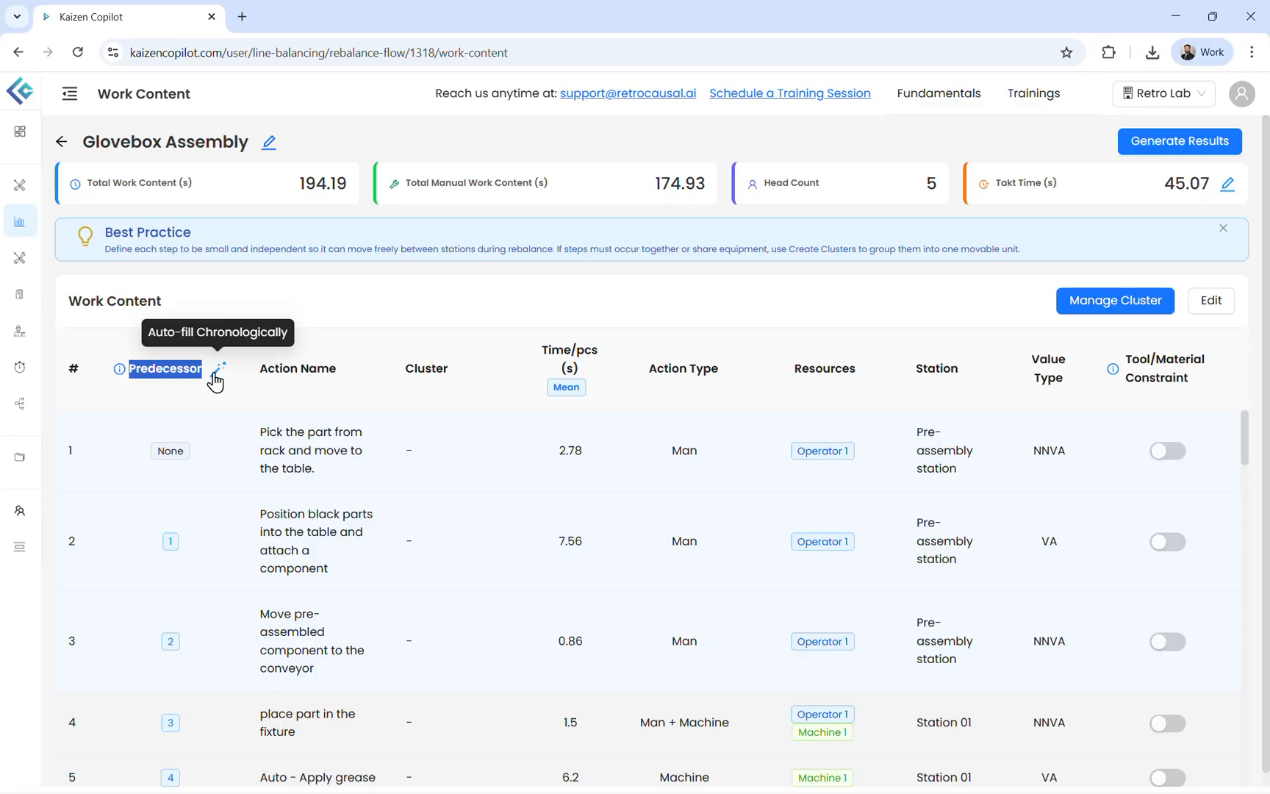
Step: Make the Work Content table editable and bring the predecessor entries of the Station 01 actions into view
left_click(1211, 300)
scroll(108, 599, "down", 3)
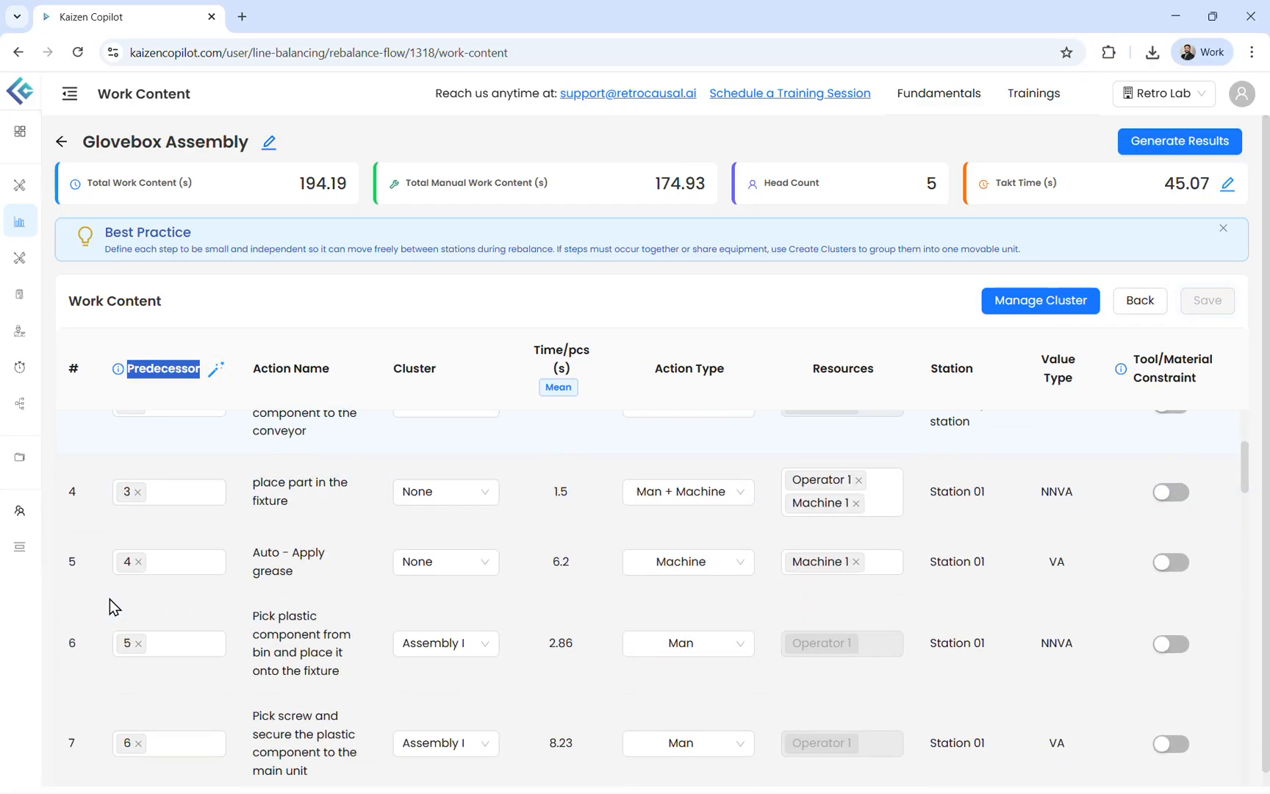